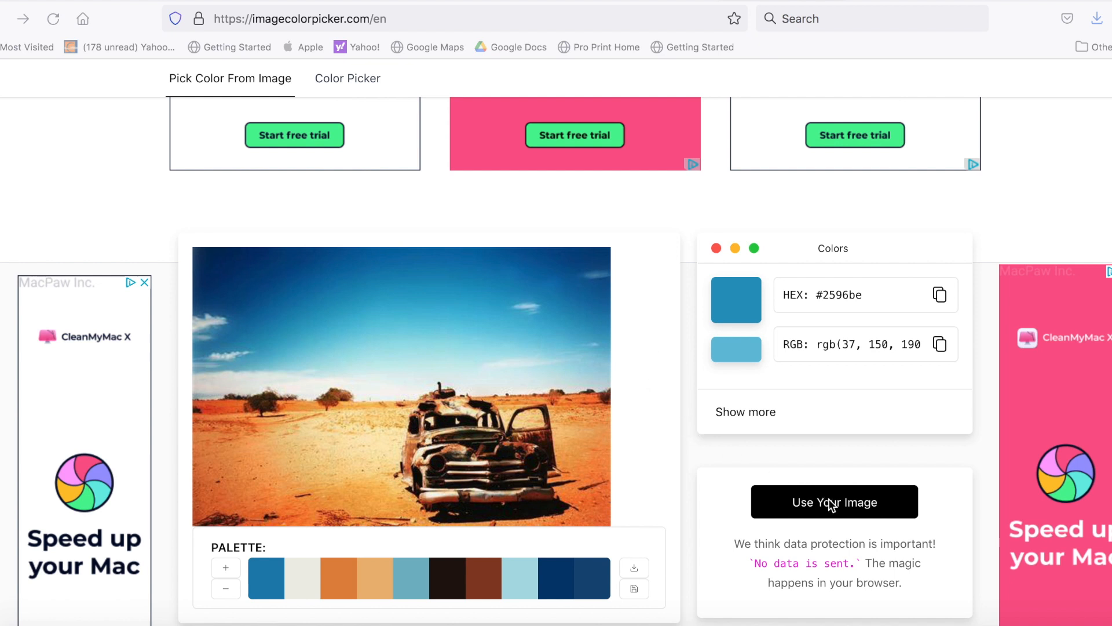
- Upload colorful-threads.jpg as the image to sample colors from
{"action": "left_click", "coordinate": [844, 504]}
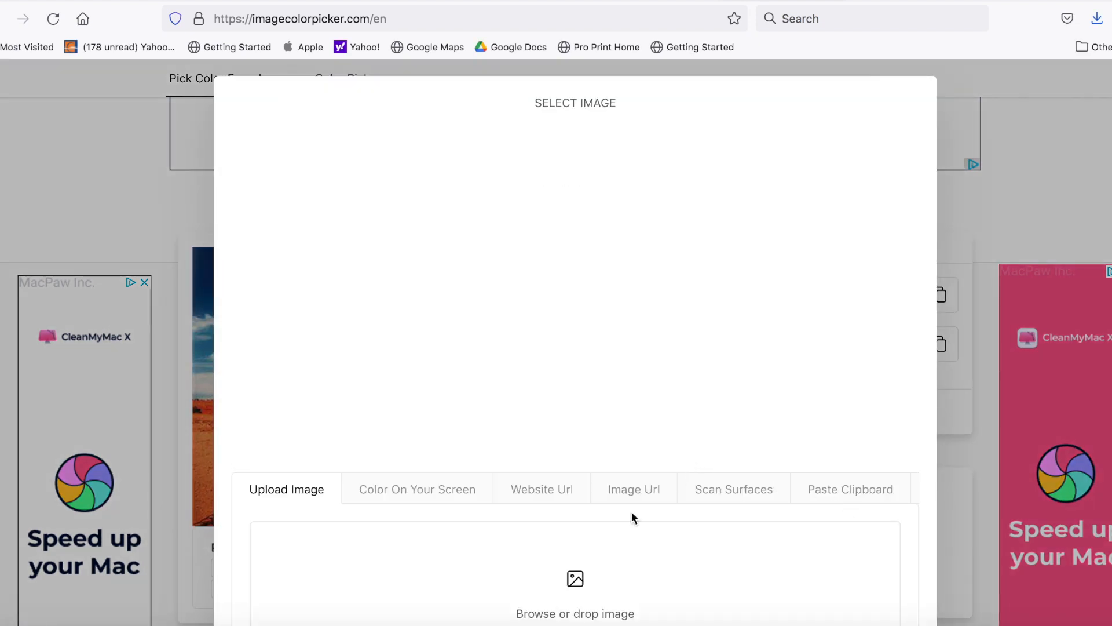
{"action": "left_click", "coordinate": [576, 579]}
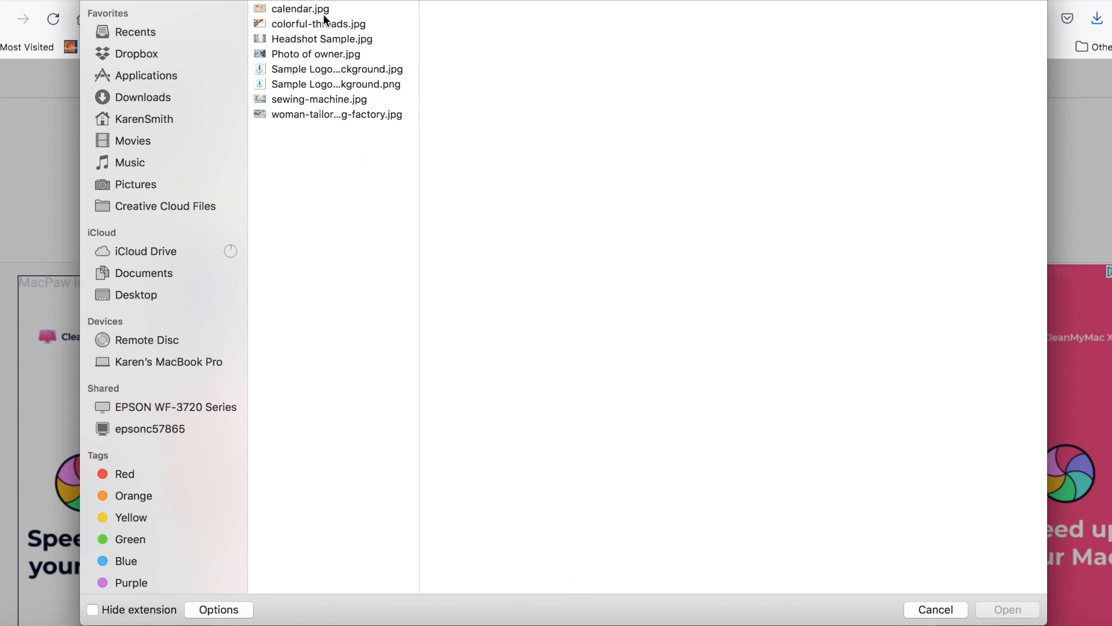
{"action": "left_click", "coordinate": [323, 10]}
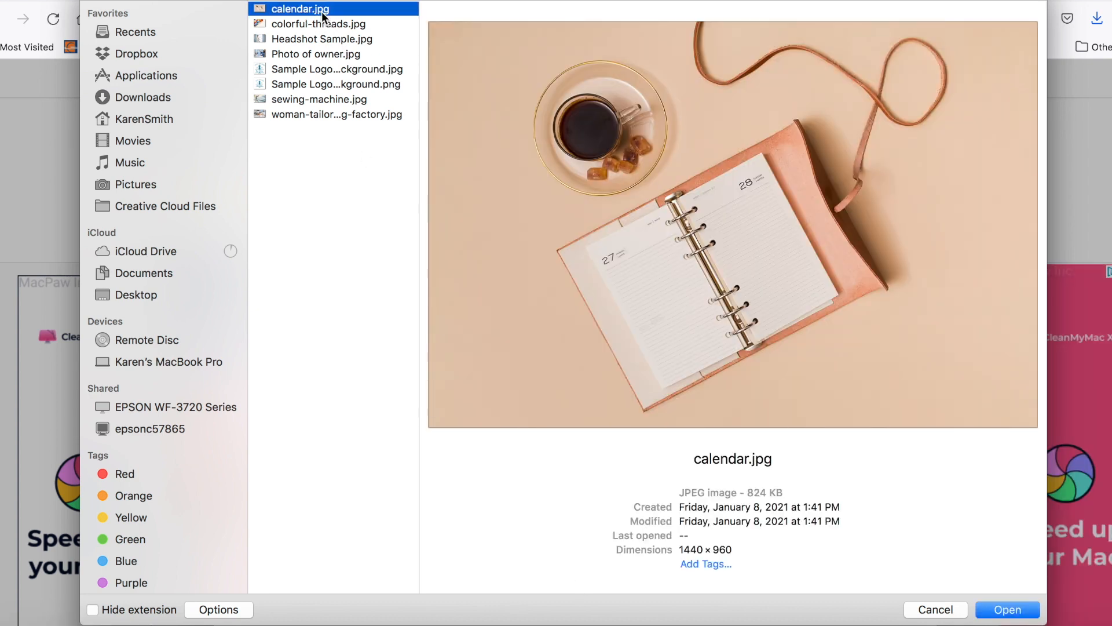
{"action": "key", "text": "Down"}
{"action": "key", "text": "Down"}
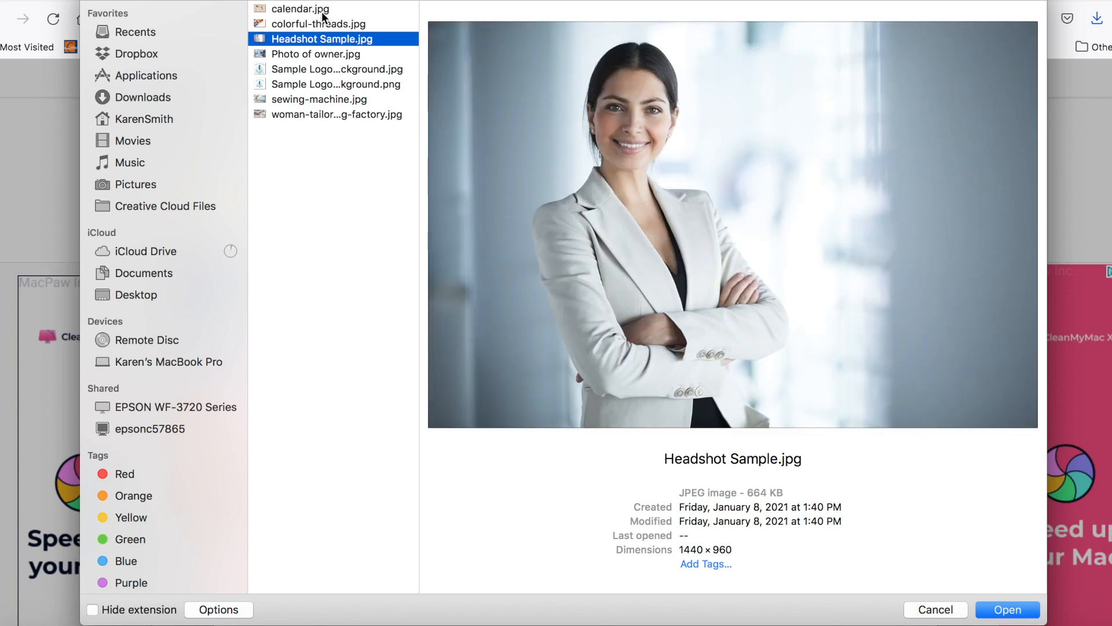
{"action": "key", "text": "Down"}
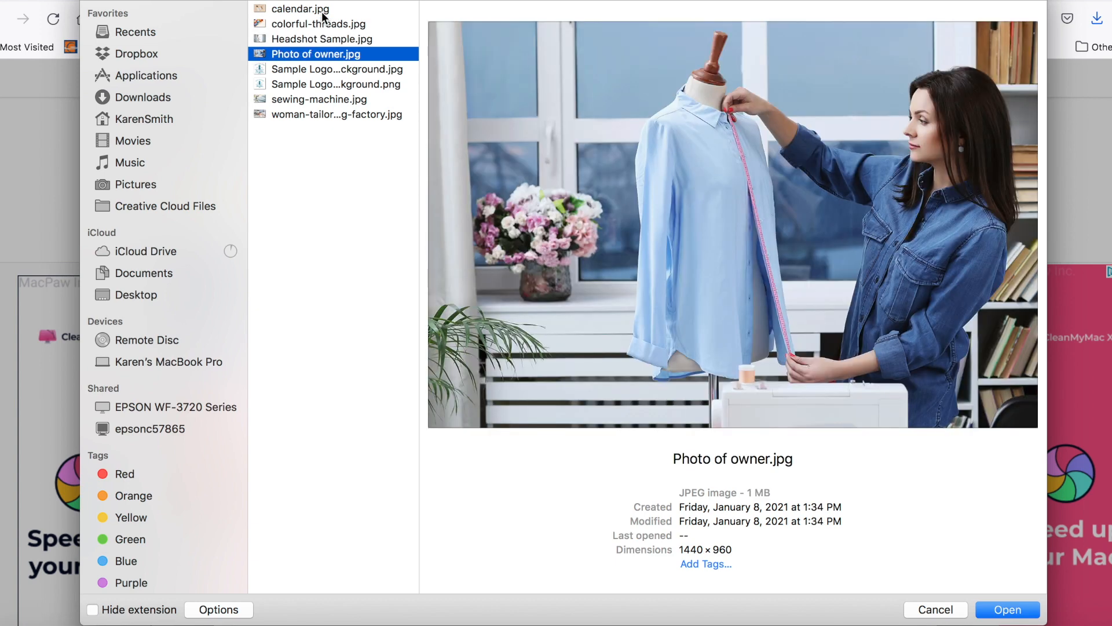
{"action": "key", "text": "Down"}
{"action": "key", "text": "Up"}
{"action": "key", "text": "Up"}
{"action": "key", "text": "Up"}
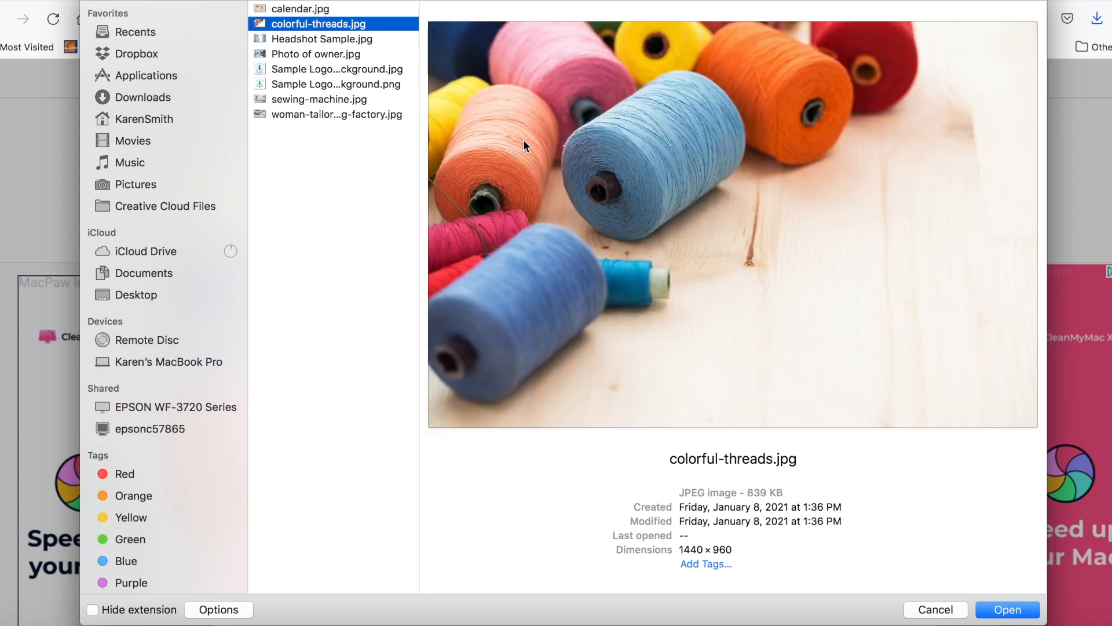
{"action": "left_click", "coordinate": [1017, 611]}
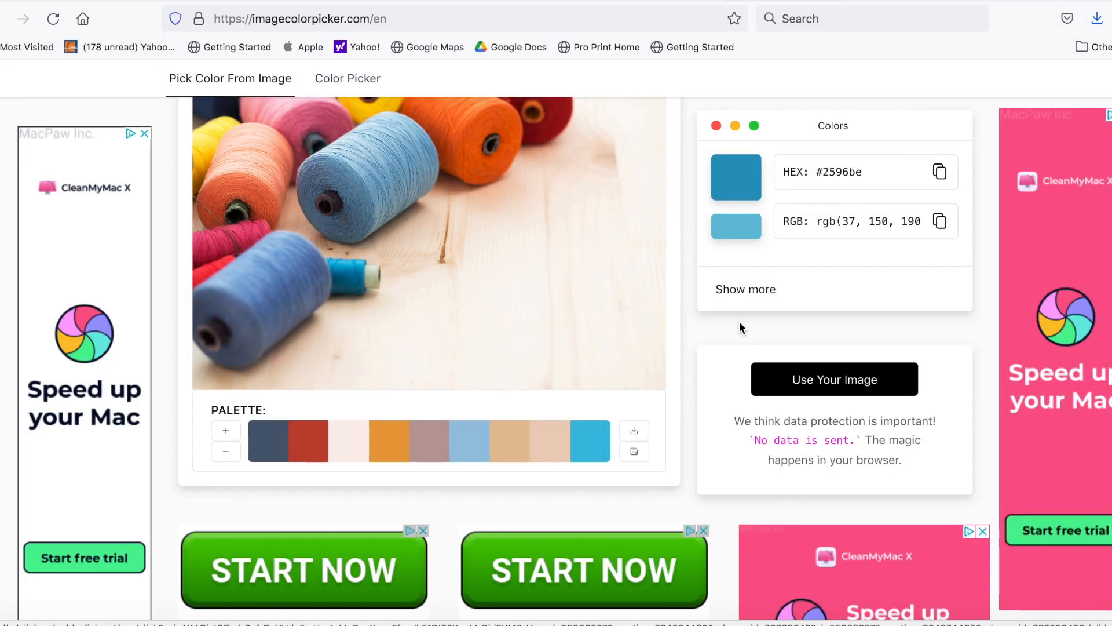
- Sample the blue #0084b4 from the small teal thread spool and select its hex code
{"action": "scroll", "coordinate": [689, 279], "scroll_direction": "up", "scroll_amount": 1}
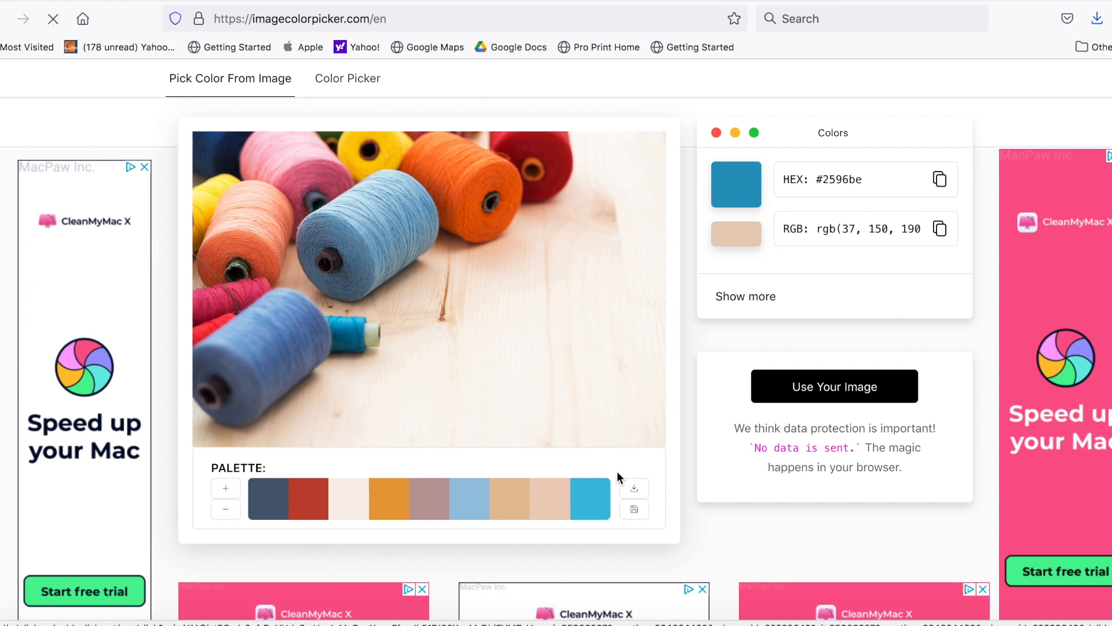
{"action": "scroll", "coordinate": [618, 431], "scroll_direction": "up", "scroll_amount": 1}
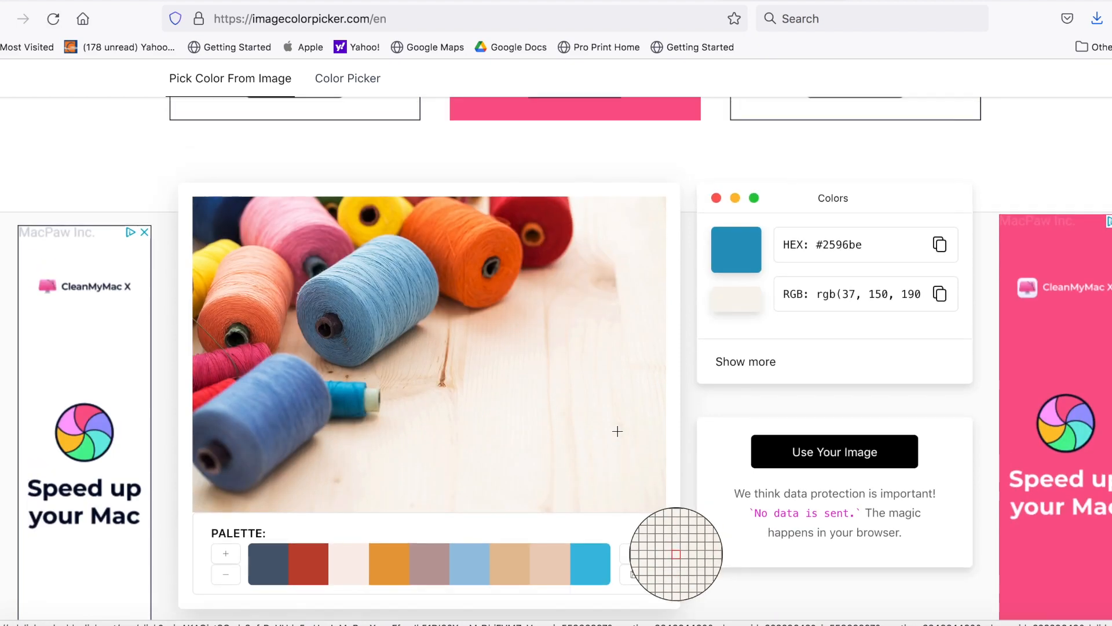
{"action": "scroll", "coordinate": [692, 408], "scroll_direction": "down", "scroll_amount": 1}
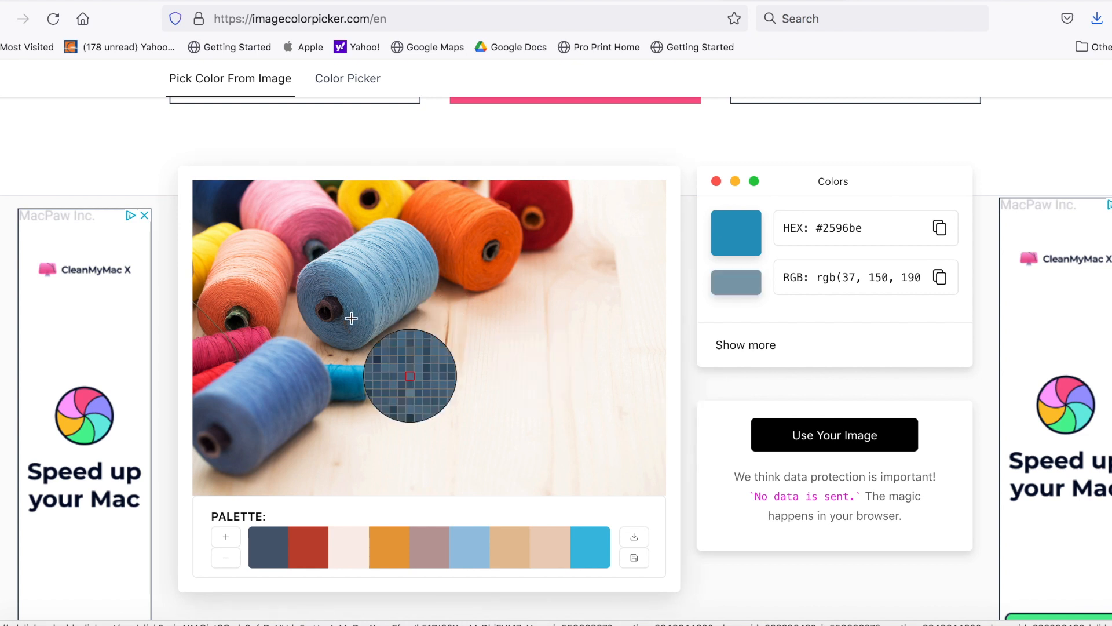
{"action": "left_click", "coordinate": [346, 380]}
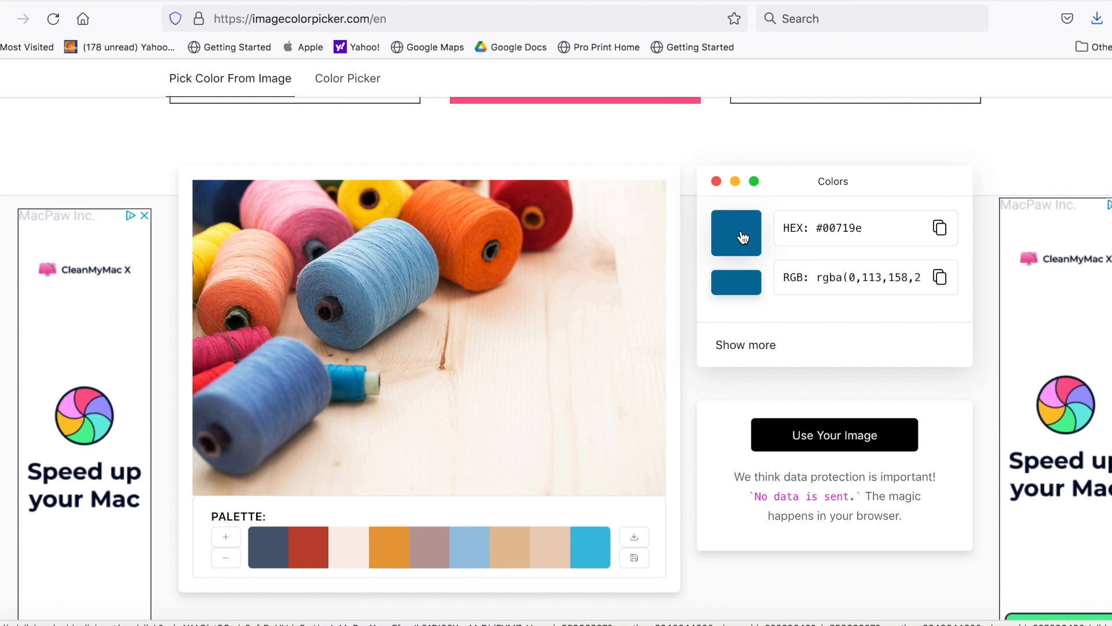
{"action": "left_click", "coordinate": [348, 376]}
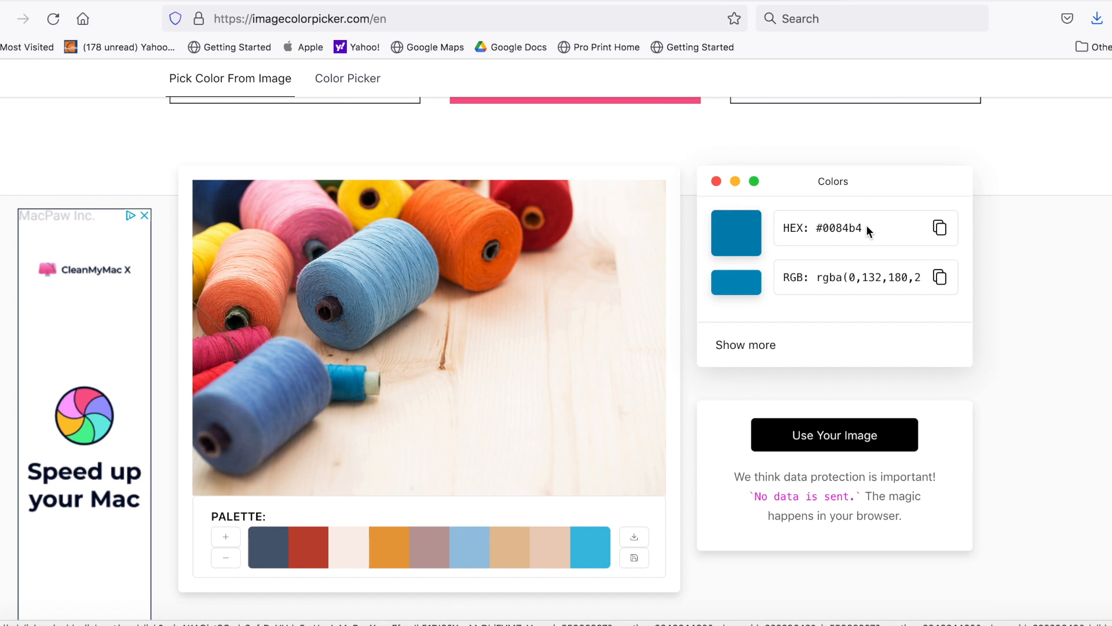
{"action": "double_click", "coordinate": [851, 228]}
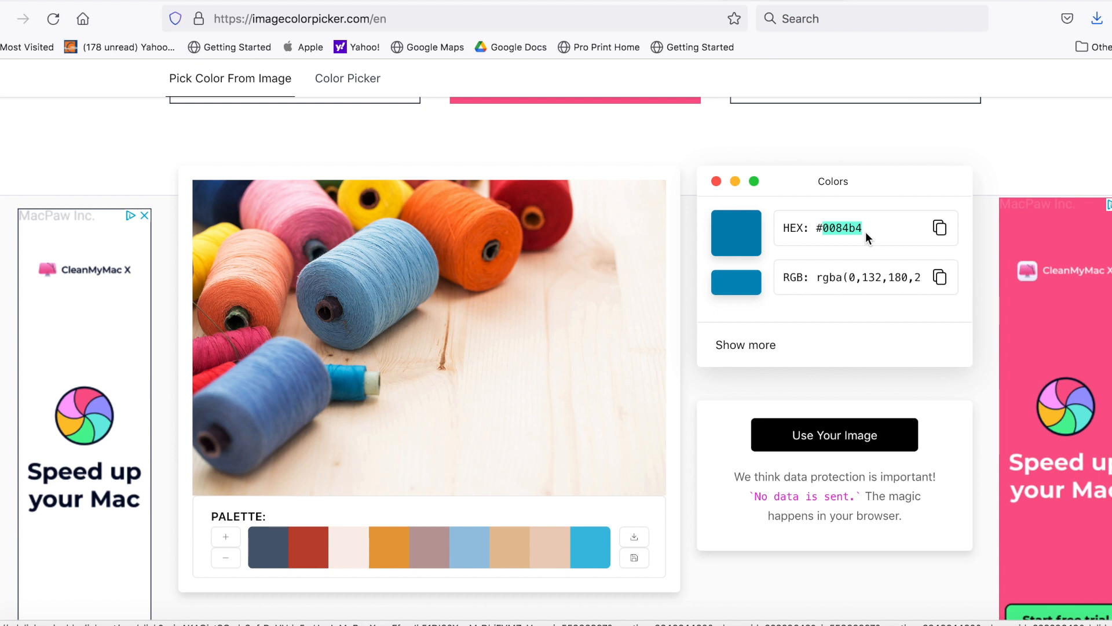
- Open the picked blue's detail page and examine its color combinations, variations and color conversions
{"action": "left_click", "coordinate": [742, 238]}
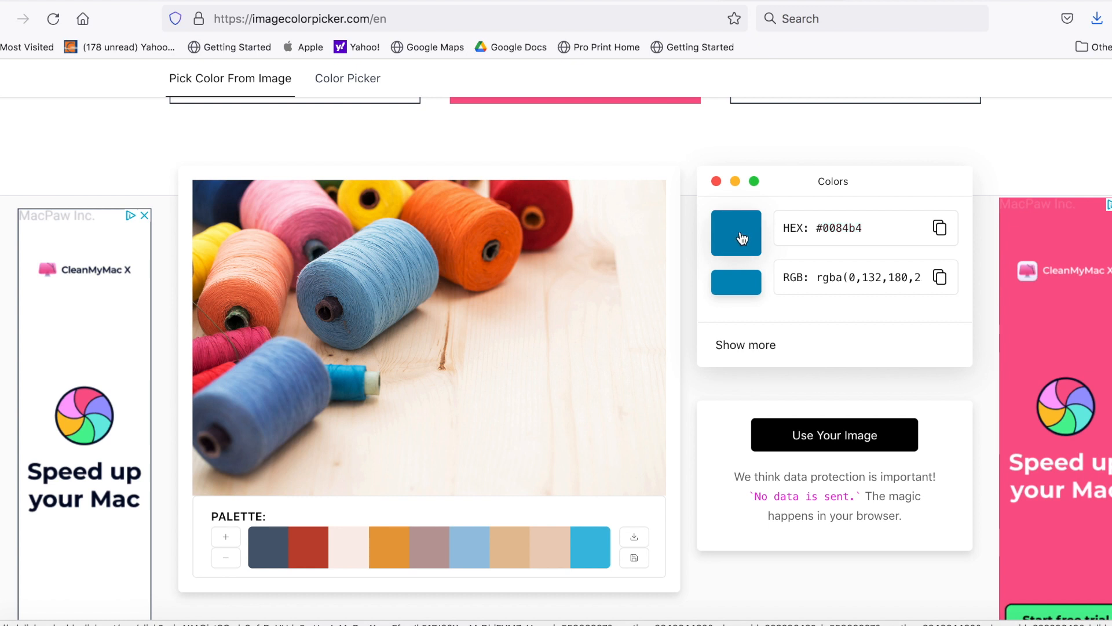
{"action": "scroll", "coordinate": [689, 376], "scroll_direction": "down", "scroll_amount": 5}
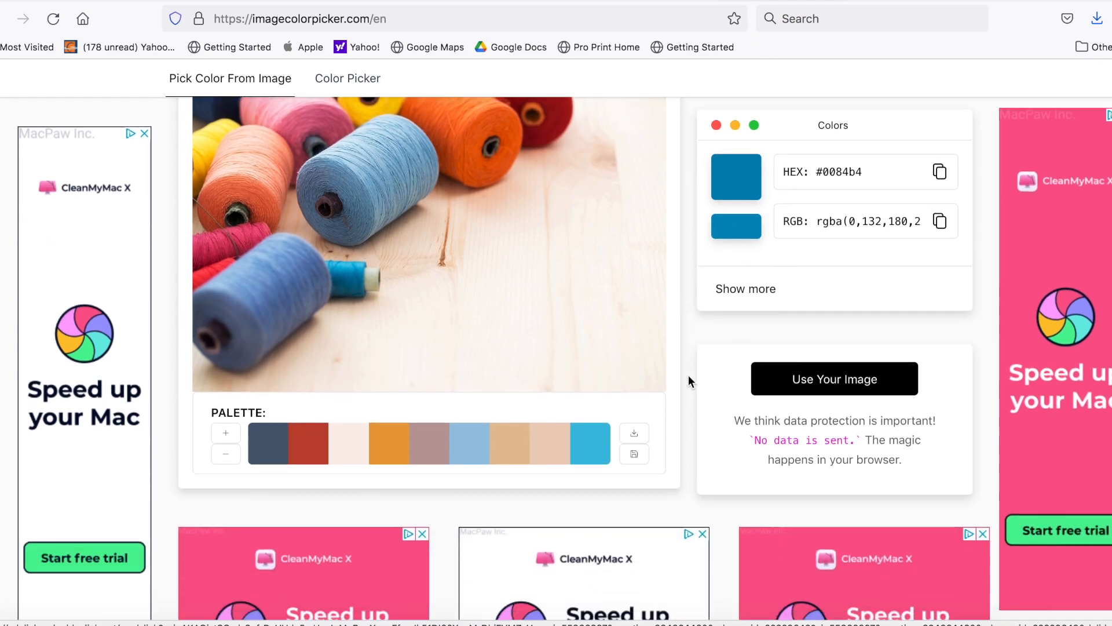
{"action": "scroll", "coordinate": [688, 374], "scroll_direction": "up", "scroll_amount": 15}
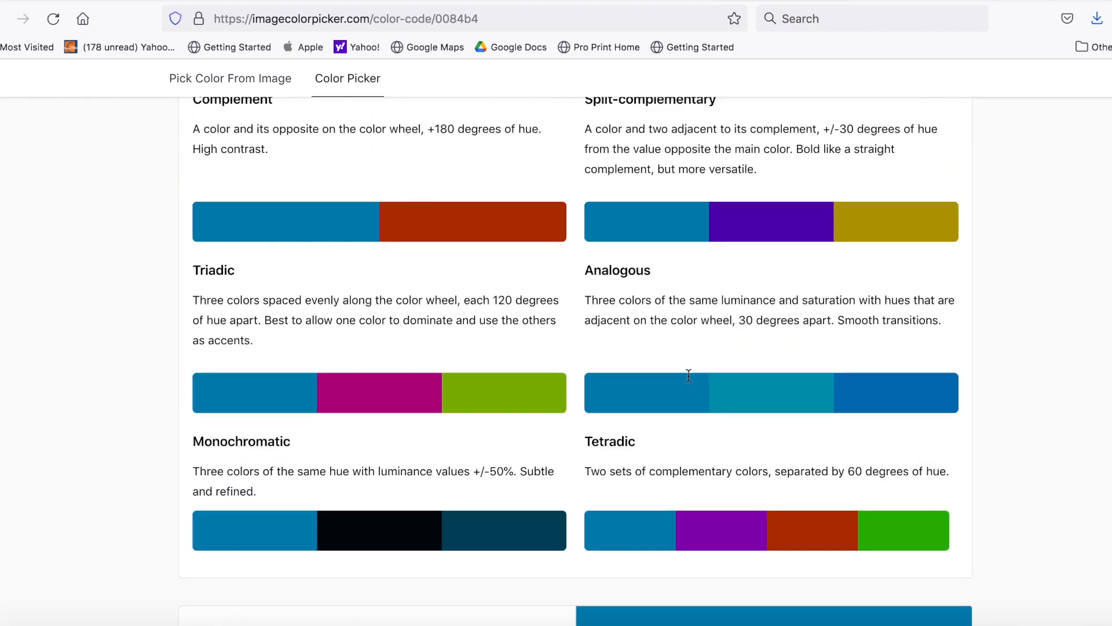
{"action": "scroll", "coordinate": [688, 375], "scroll_direction": "down", "scroll_amount": 2}
{"action": "scroll", "coordinate": [688, 375], "scroll_direction": "up", "scroll_amount": 8}
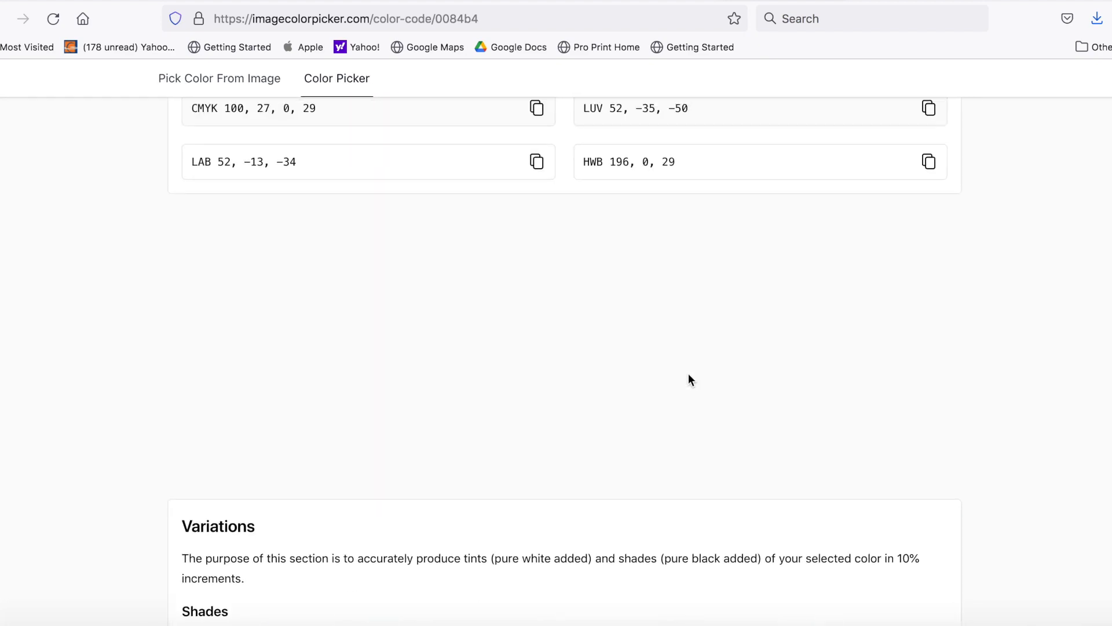
{"action": "scroll", "coordinate": [688, 374], "scroll_direction": "up", "scroll_amount": 8}
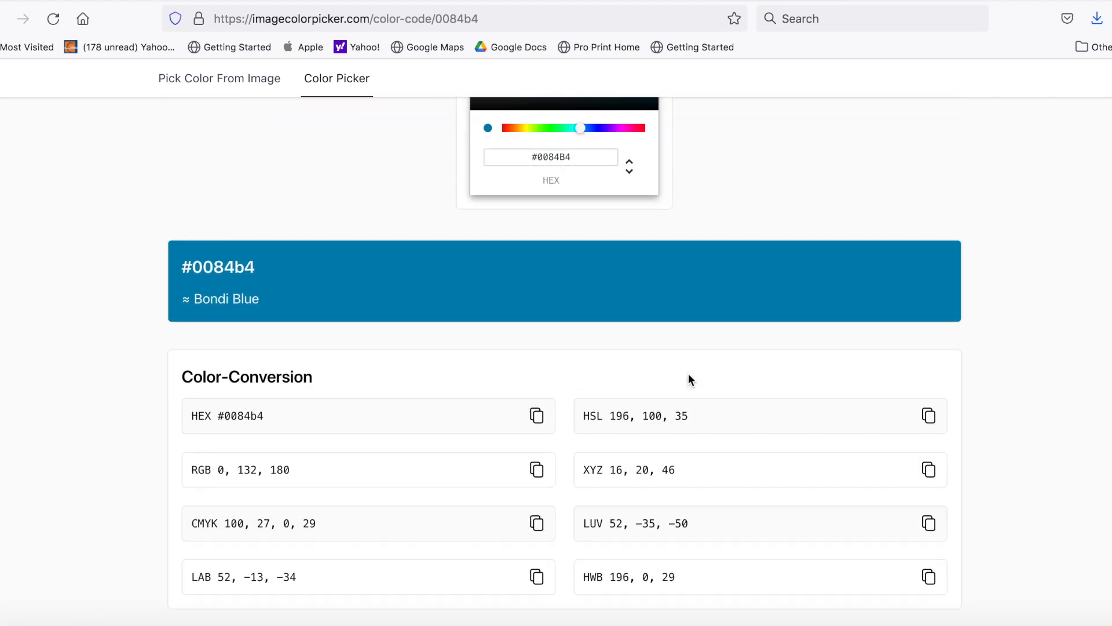
{"action": "scroll", "coordinate": [689, 374], "scroll_direction": "up", "scroll_amount": 3}
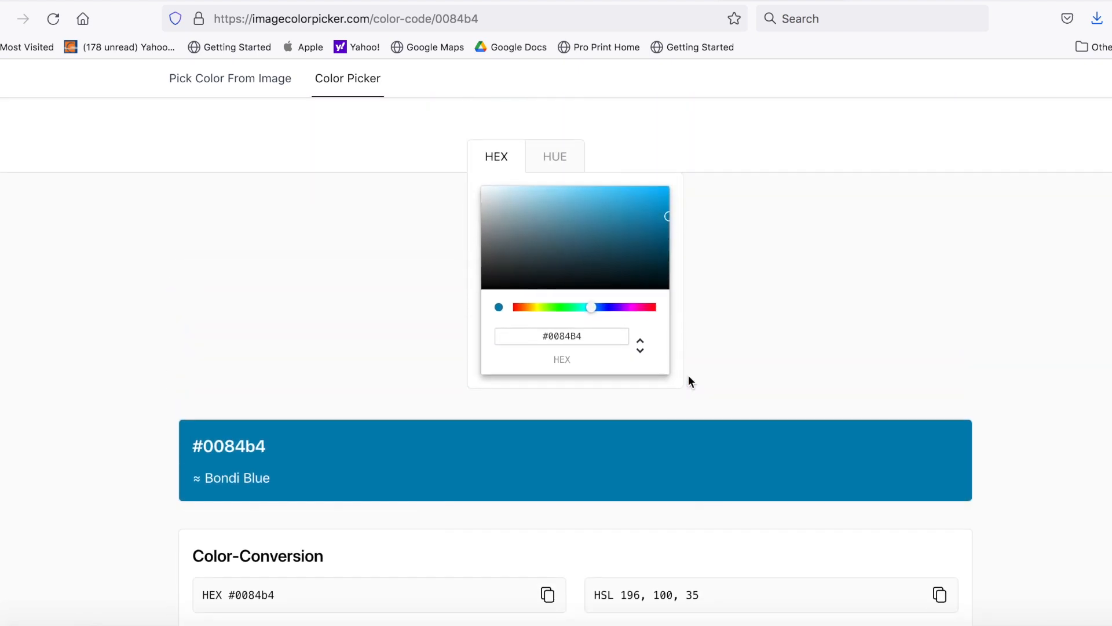
{"action": "scroll", "coordinate": [689, 377], "scroll_direction": "down", "scroll_amount": 6}
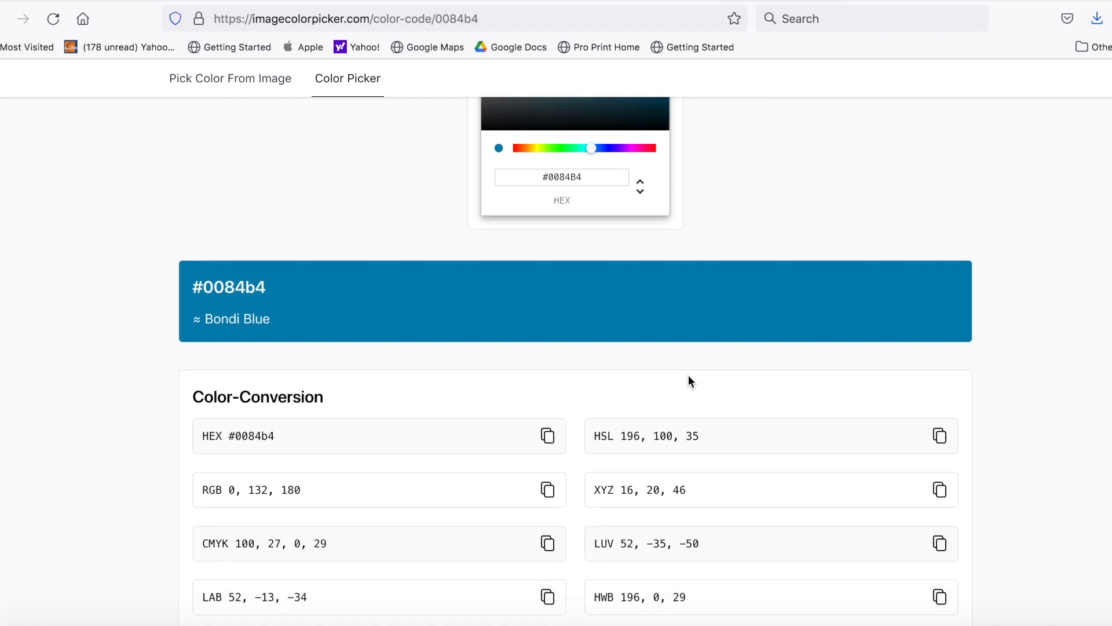
{"action": "scroll", "coordinate": [688, 374], "scroll_direction": "up", "scroll_amount": 1}
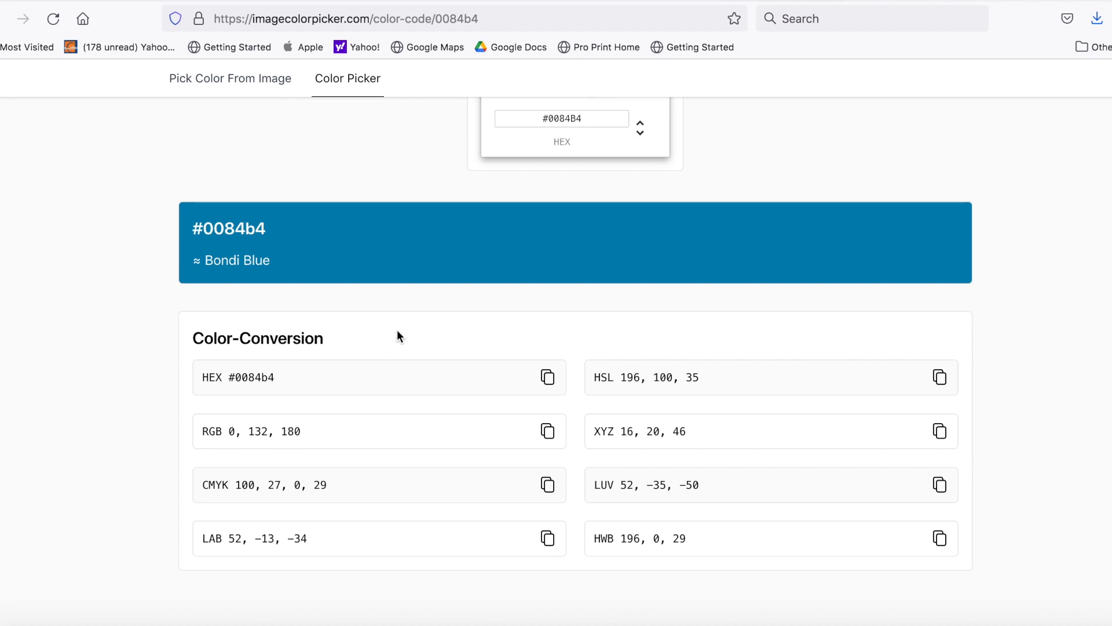
{"action": "scroll", "coordinate": [397, 336], "scroll_direction": "up", "scroll_amount": 8}
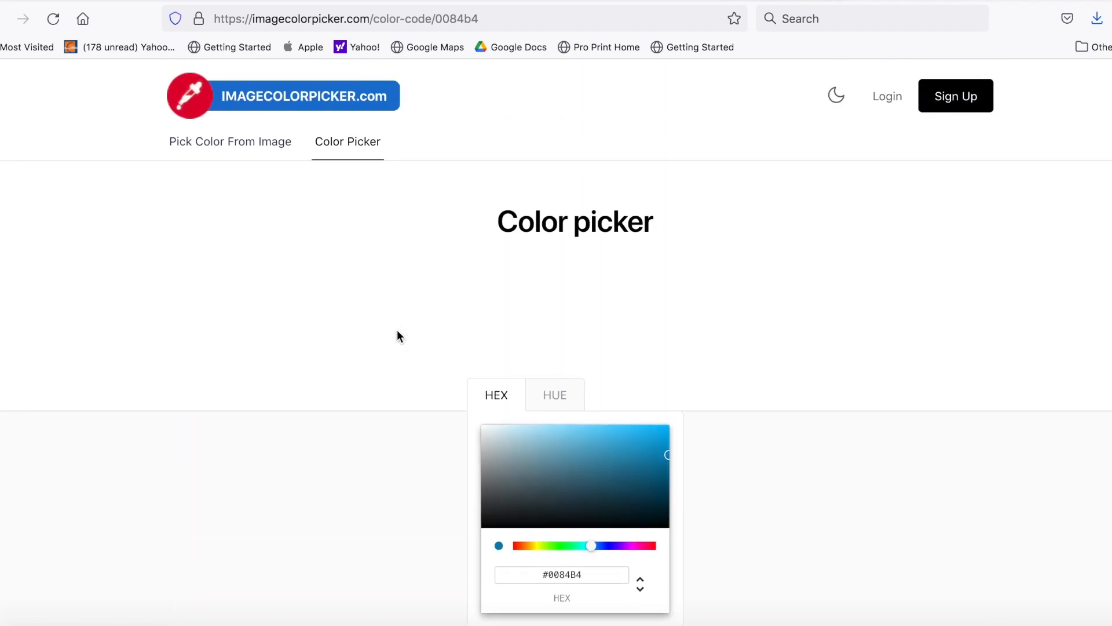
{"action": "scroll", "coordinate": [397, 331], "scroll_direction": "down", "scroll_amount": 6}
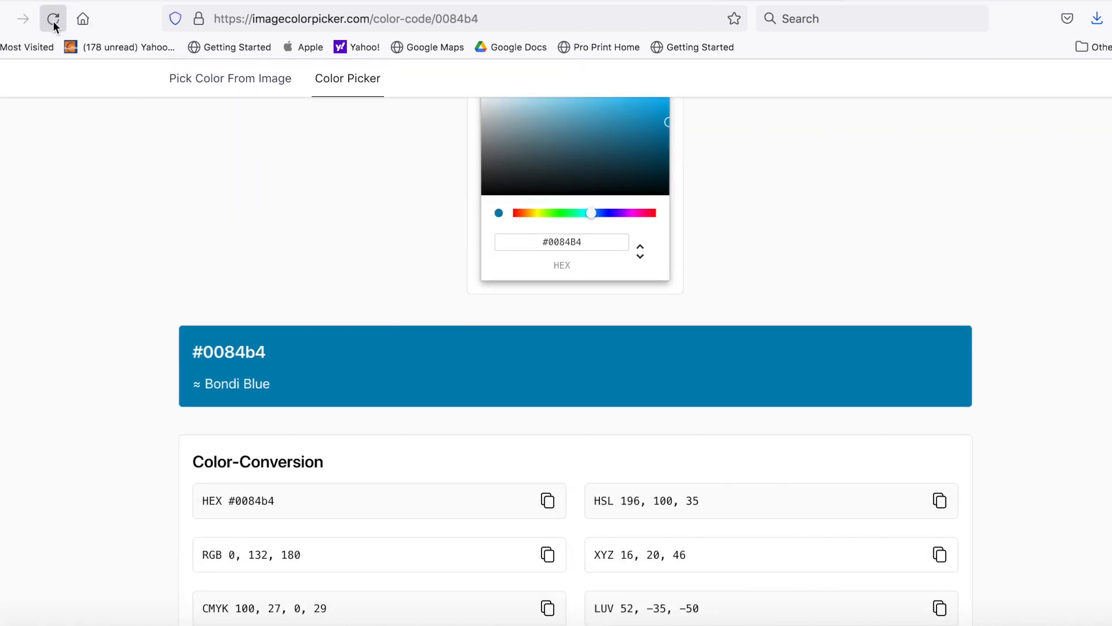
- Return to the threads image, sample #fe873b from the orange spool and open that color's detail page
{"action": "left_click", "coordinate": [3, 19]}
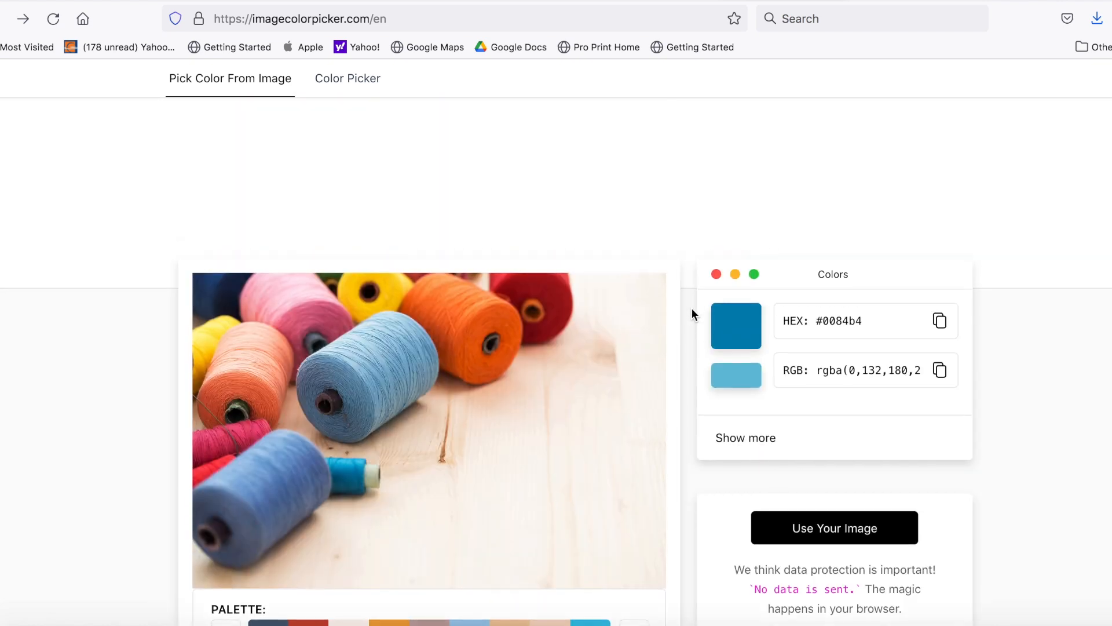
{"action": "left_click", "coordinate": [469, 291]}
{"action": "left_click", "coordinate": [741, 313]}
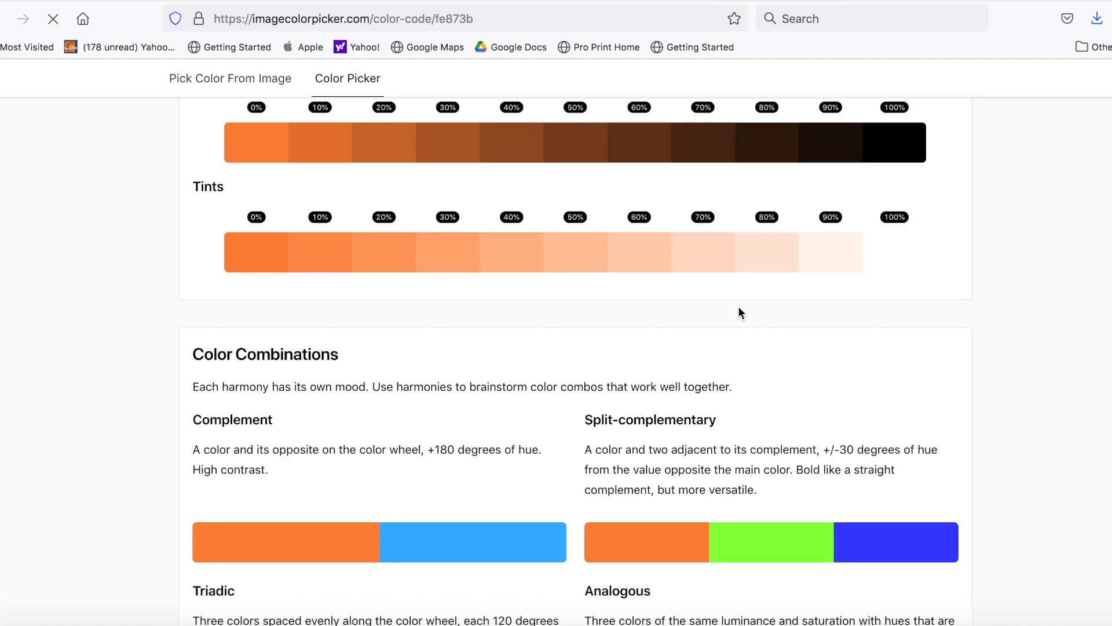
- Examine the orange color's combinations, shades and tints, conversion codes and HEX picker on its detail page
{"action": "scroll", "coordinate": [627, 347], "scroll_direction": "down", "scroll_amount": 5}
{"action": "scroll", "coordinate": [624, 357], "scroll_direction": "up", "scroll_amount": 5}
{"action": "scroll", "coordinate": [623, 357], "scroll_direction": "up", "scroll_amount": 2}
{"action": "scroll", "coordinate": [623, 356], "scroll_direction": "up", "scroll_amount": 6}
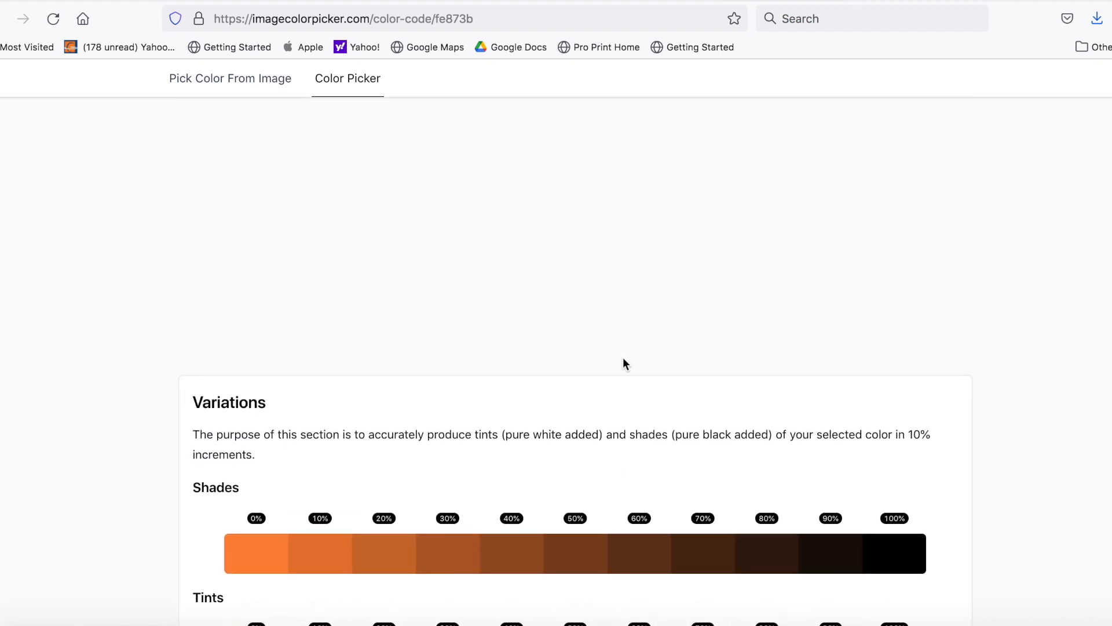
{"action": "scroll", "coordinate": [623, 357], "scroll_direction": "up", "scroll_amount": 4}
{"action": "scroll", "coordinate": [623, 358], "scroll_direction": "up", "scroll_amount": 7}
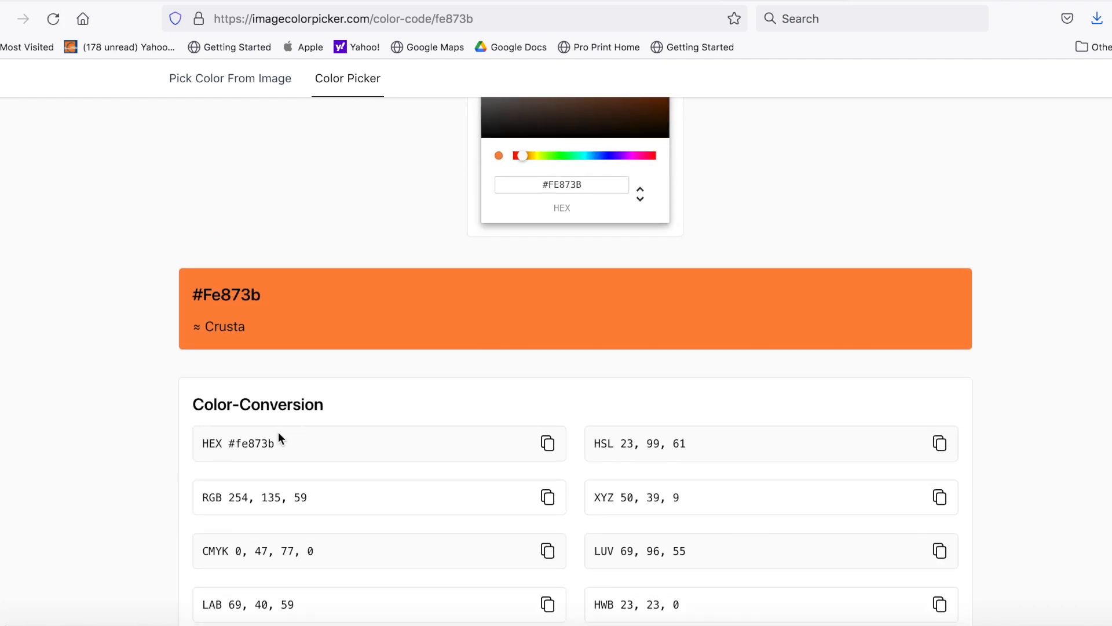
{"action": "scroll", "coordinate": [279, 515], "scroll_direction": "down", "scroll_amount": 1}
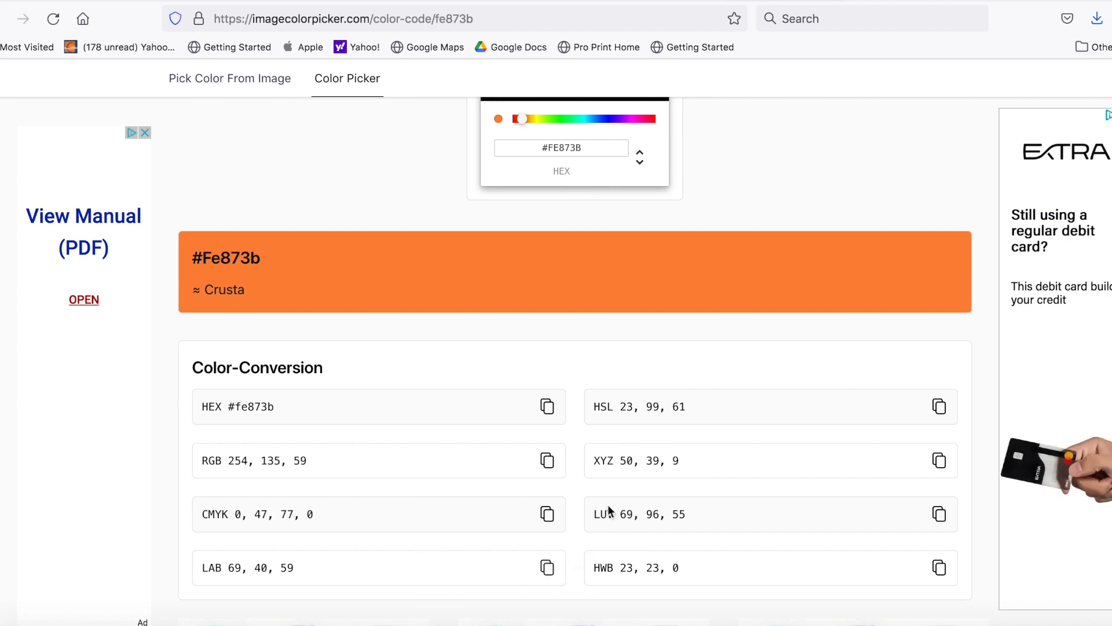
{"action": "scroll", "coordinate": [606, 392], "scroll_direction": "up", "scroll_amount": 1}
{"action": "scroll", "coordinate": [606, 394], "scroll_direction": "up", "scroll_amount": 3}
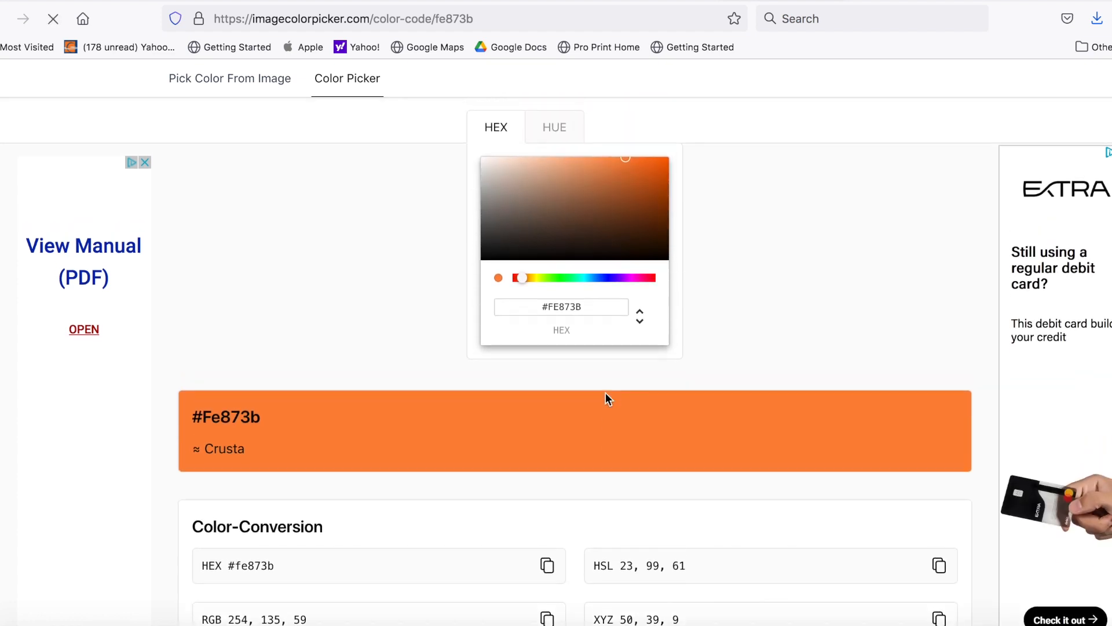
{"action": "scroll", "coordinate": [606, 394], "scroll_direction": "down", "scroll_amount": 1}
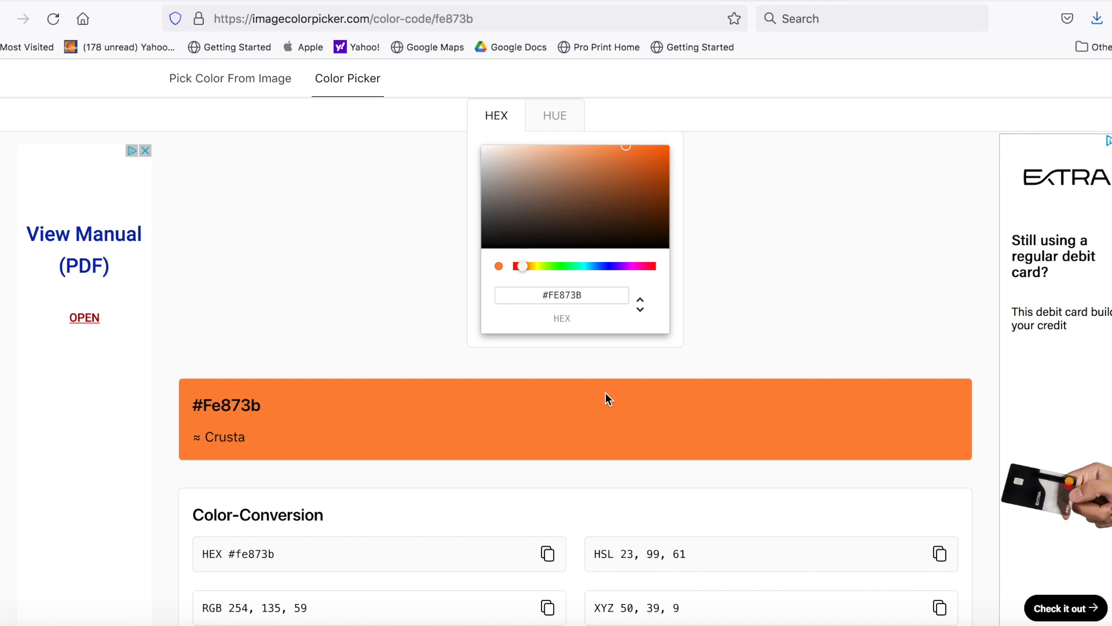
{"action": "scroll", "coordinate": [606, 394], "scroll_direction": "up", "scroll_amount": 1}
{"action": "scroll", "coordinate": [606, 394], "scroll_direction": "right", "scroll_amount": 1}
{"action": "scroll", "coordinate": [606, 394], "scroll_direction": "up", "scroll_amount": 1}
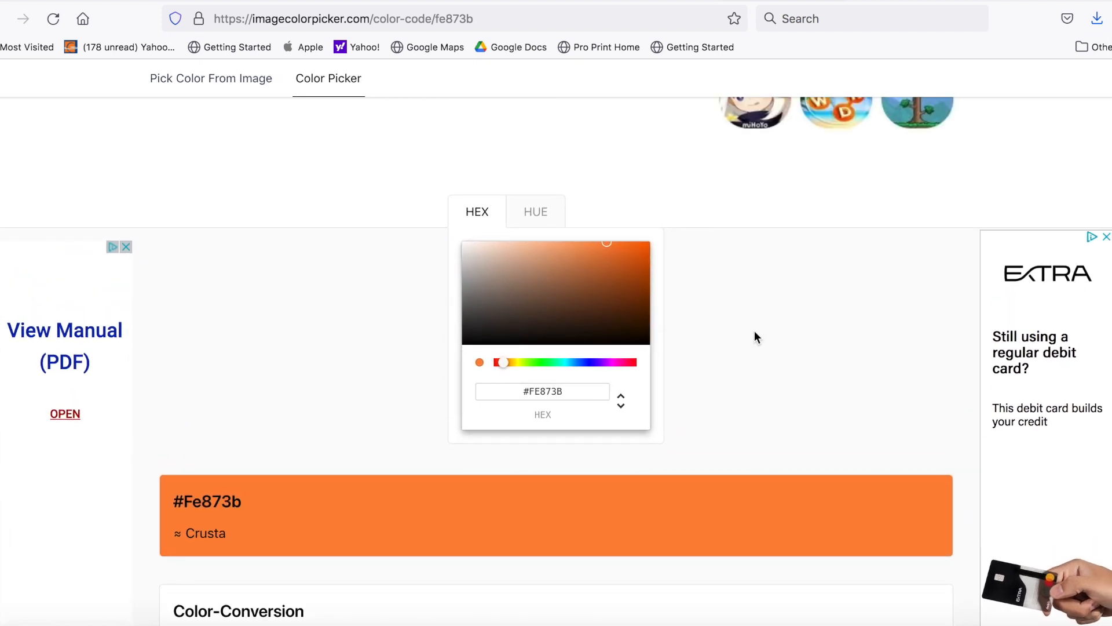
{"action": "scroll", "coordinate": [755, 335], "scroll_direction": "up", "scroll_amount": 2}
{"action": "scroll", "coordinate": [754, 332], "scroll_direction": "up", "scroll_amount": 1}
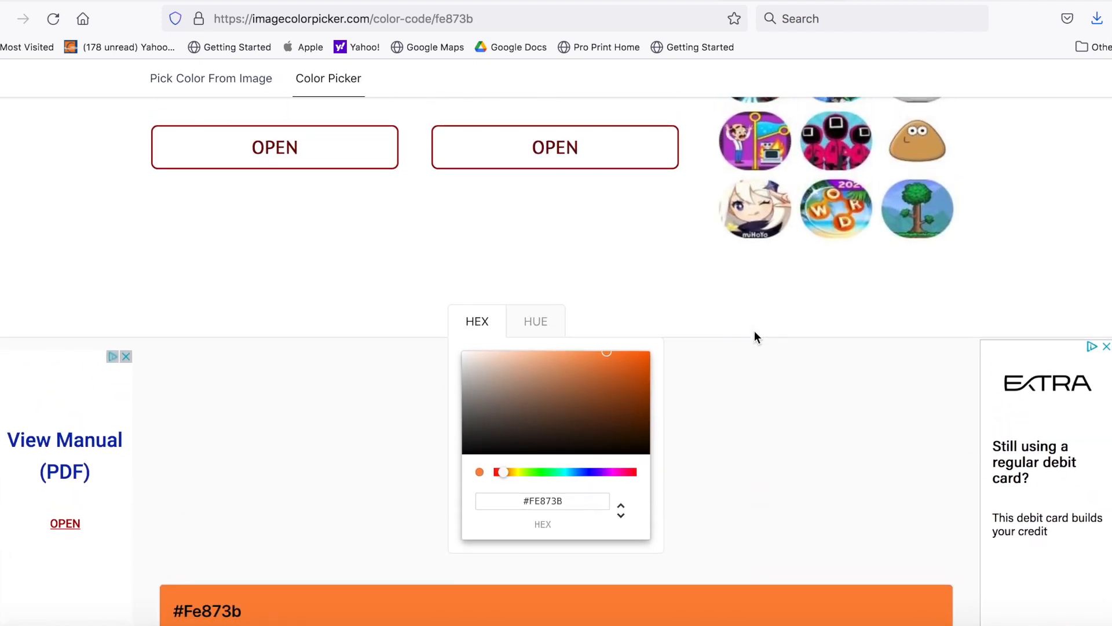